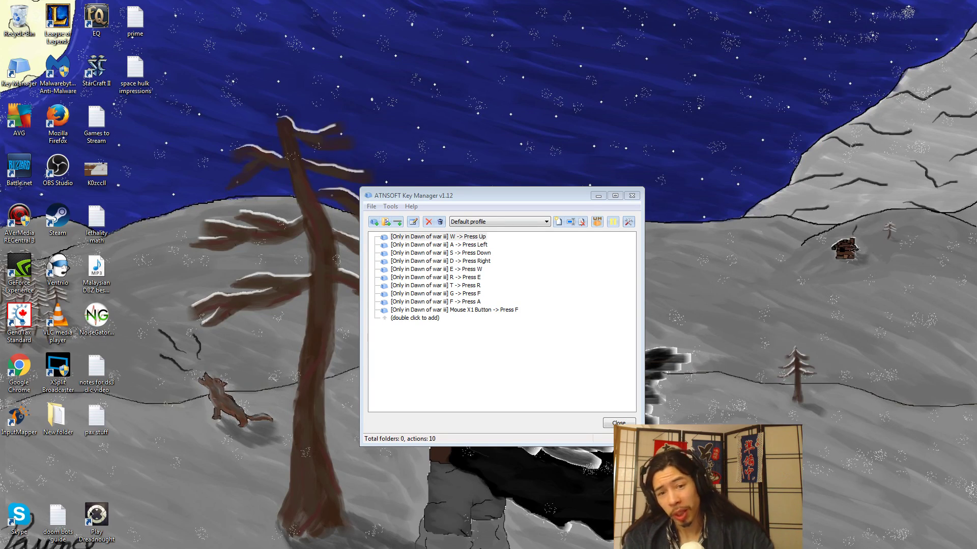
Step: Focus the remap list and open the W -> Press Up remap's edit dialog
click(437, 199)
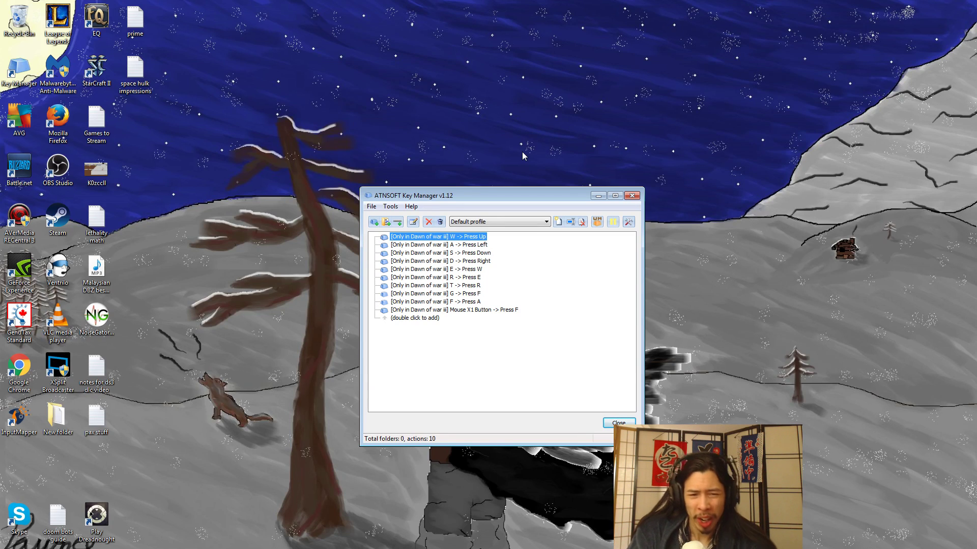
click(490, 149)
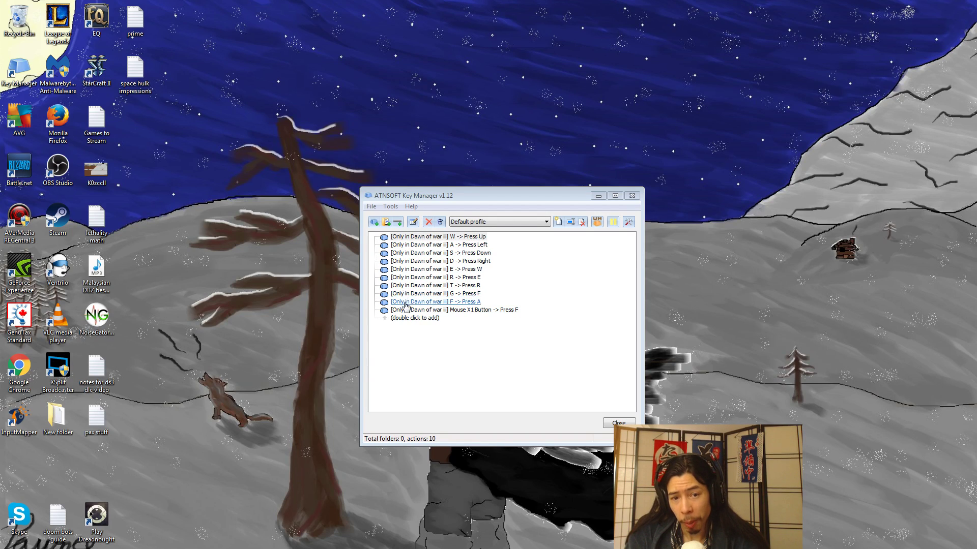
double_click(413, 237)
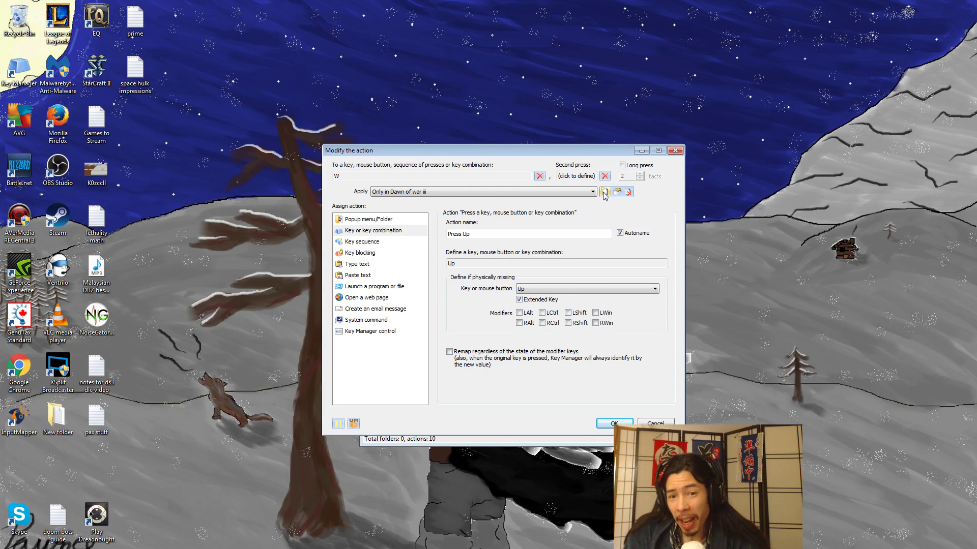
click(603, 191)
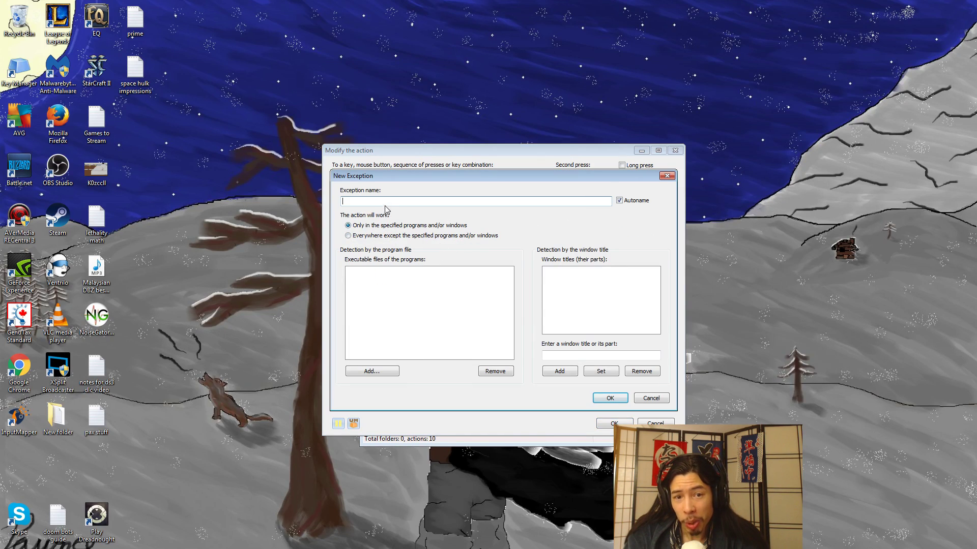
click(642, 399)
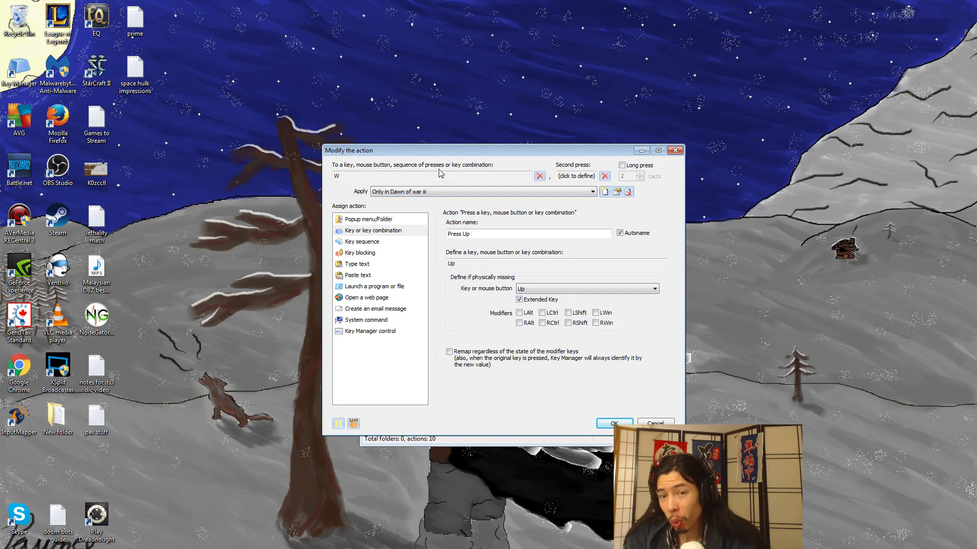
click(604, 193)
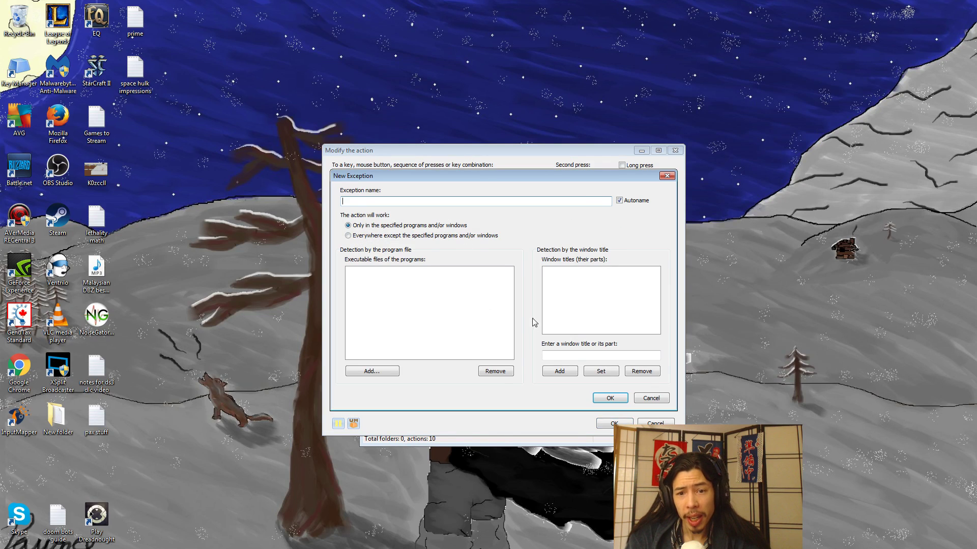
click(555, 284)
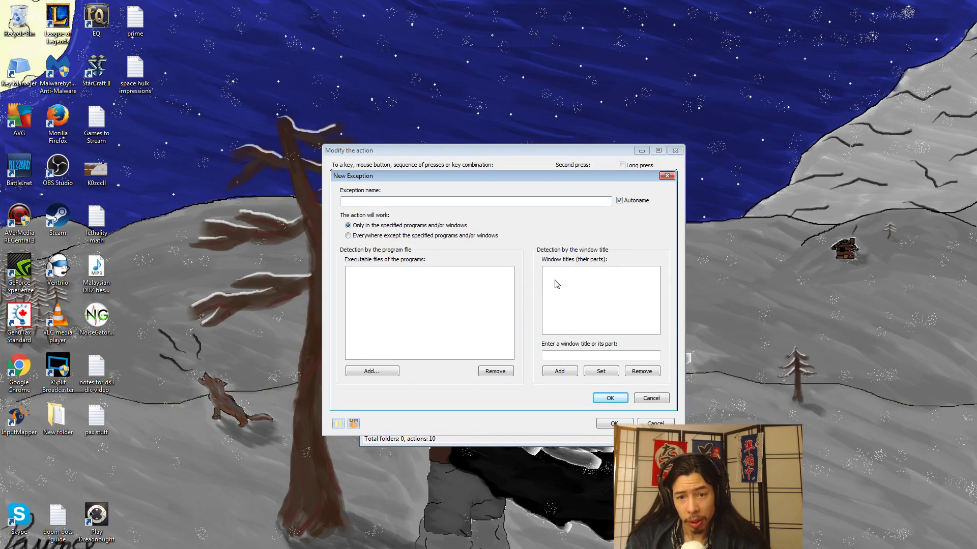
click(563, 355)
text(da)
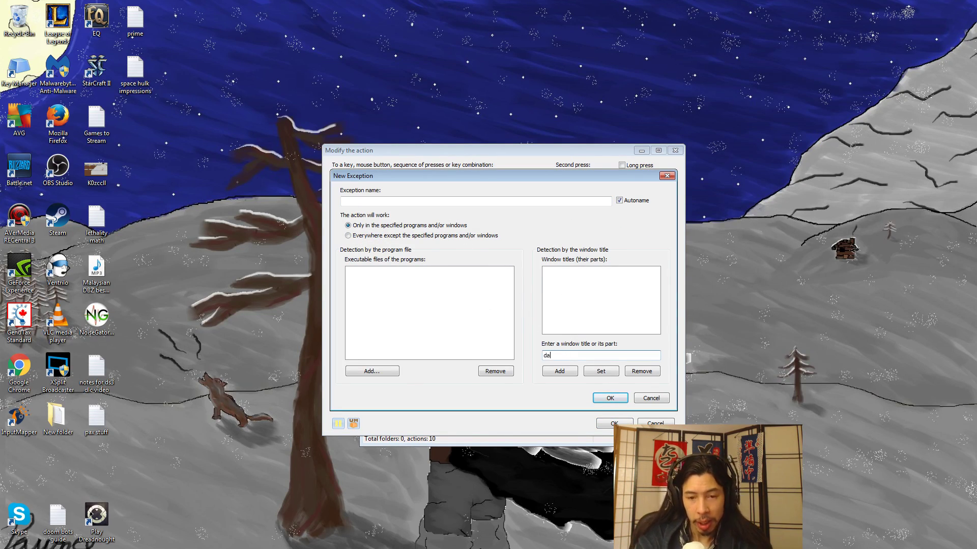
text(wn of war iii)
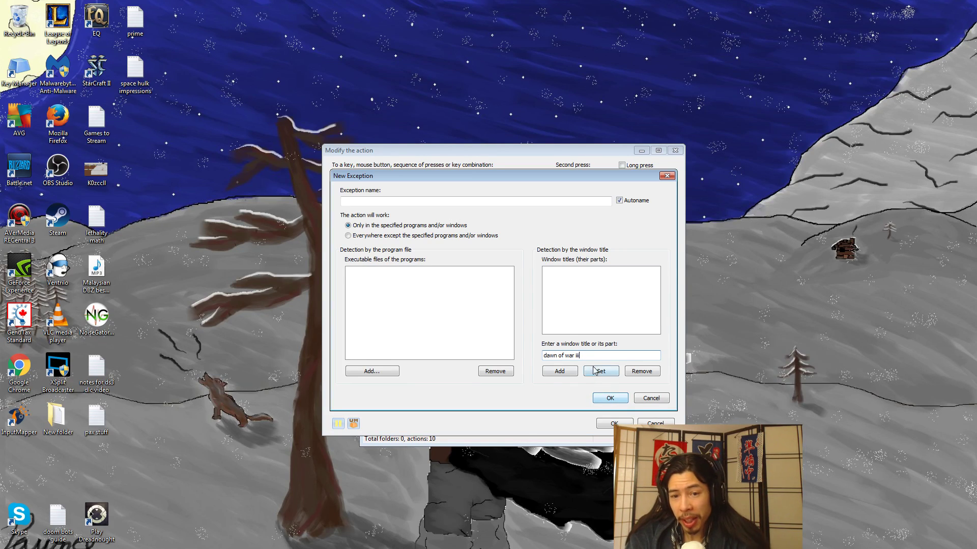
key(ctrl+a)
click(614, 400)
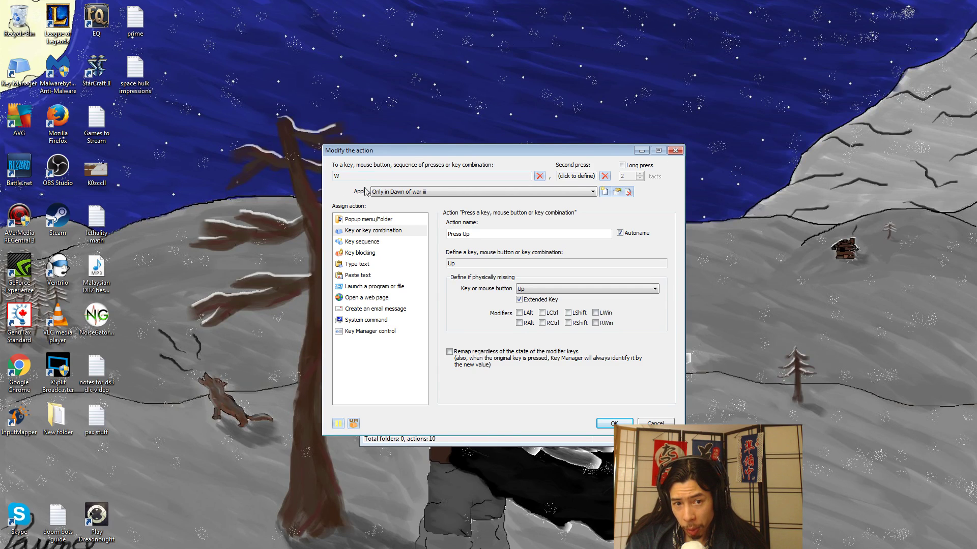
click(343, 178)
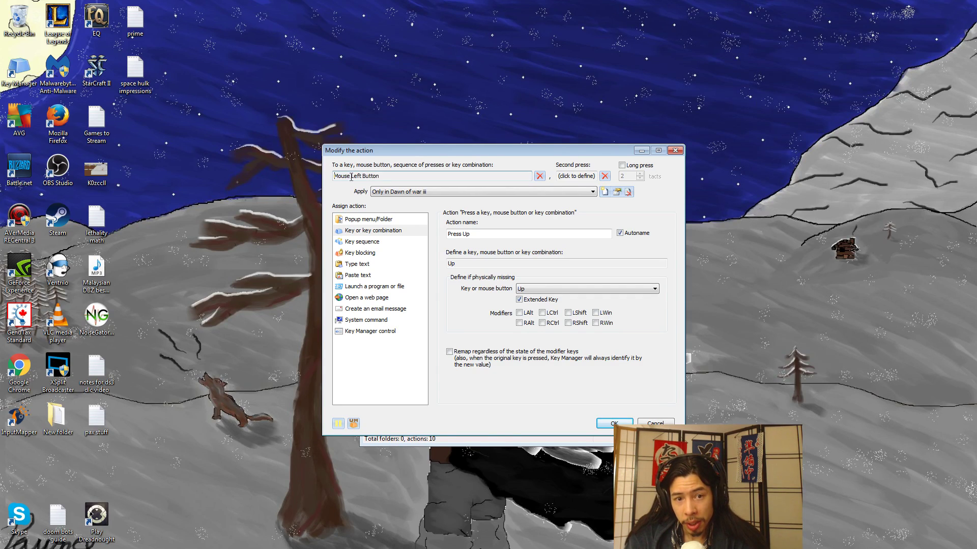
key(w)
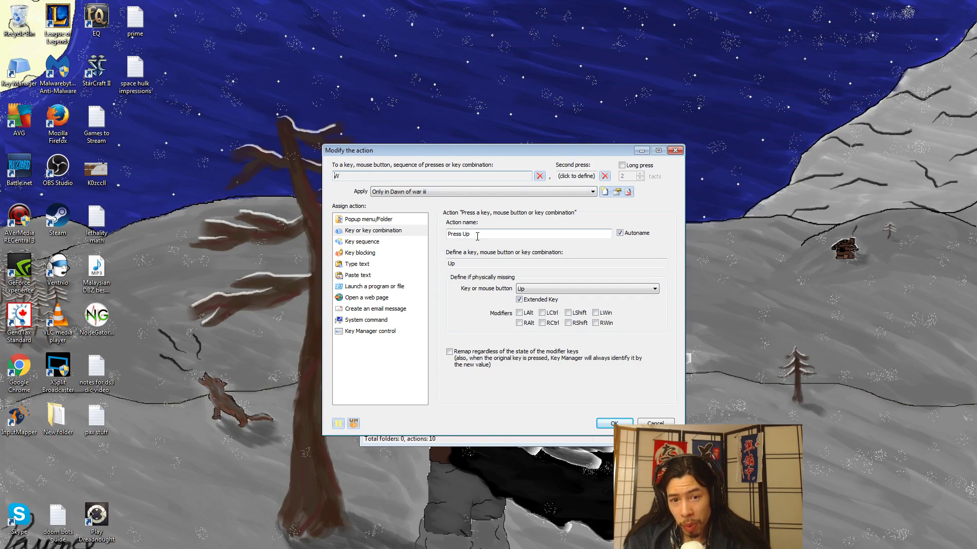
click(471, 264)
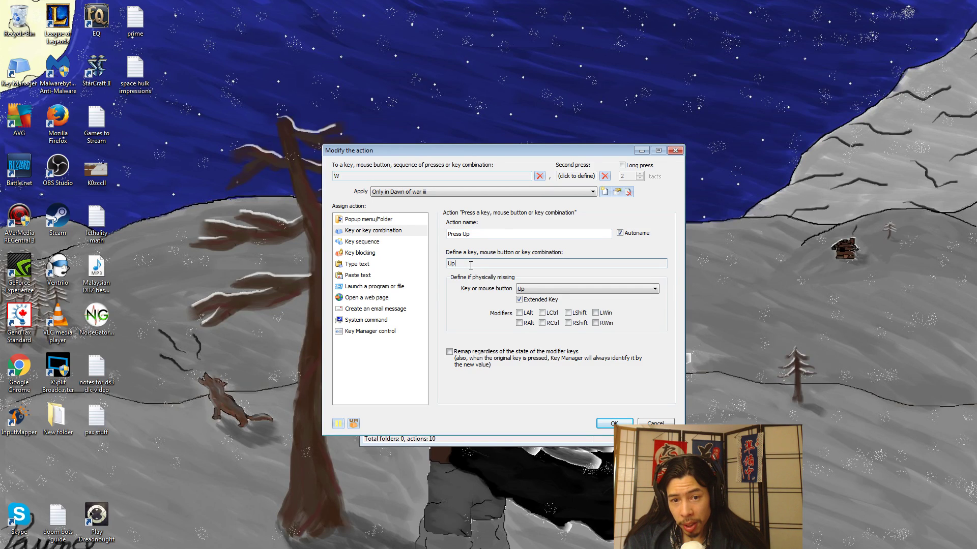
click(471, 265)
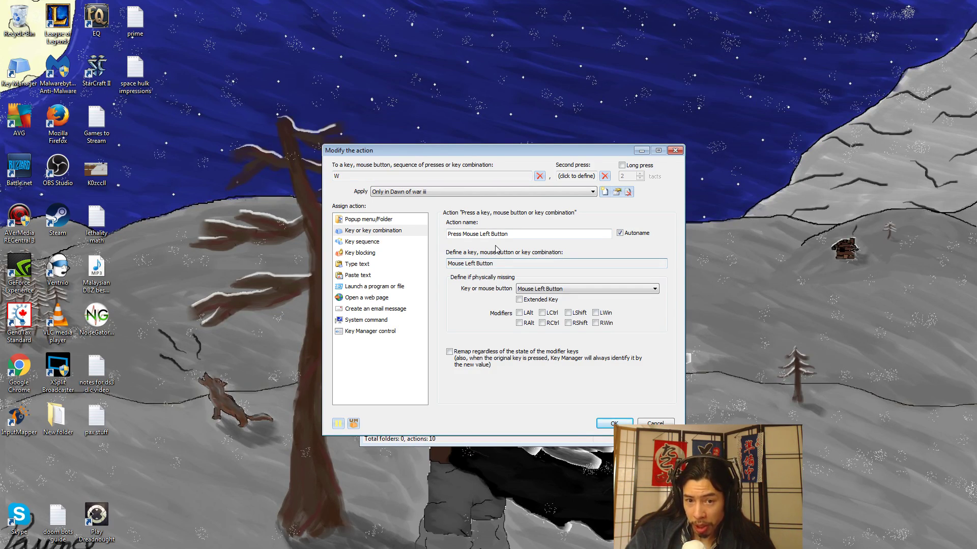
key(Up)
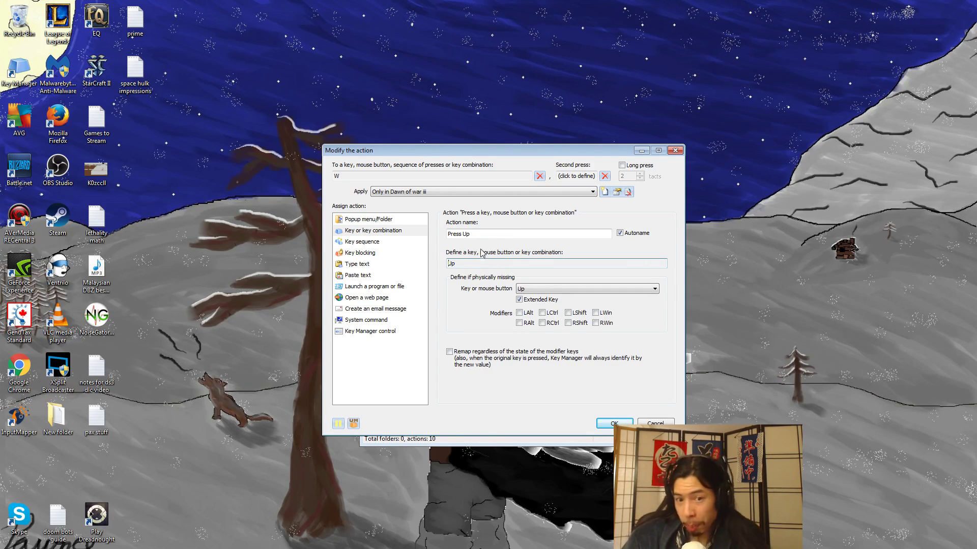
click(474, 192)
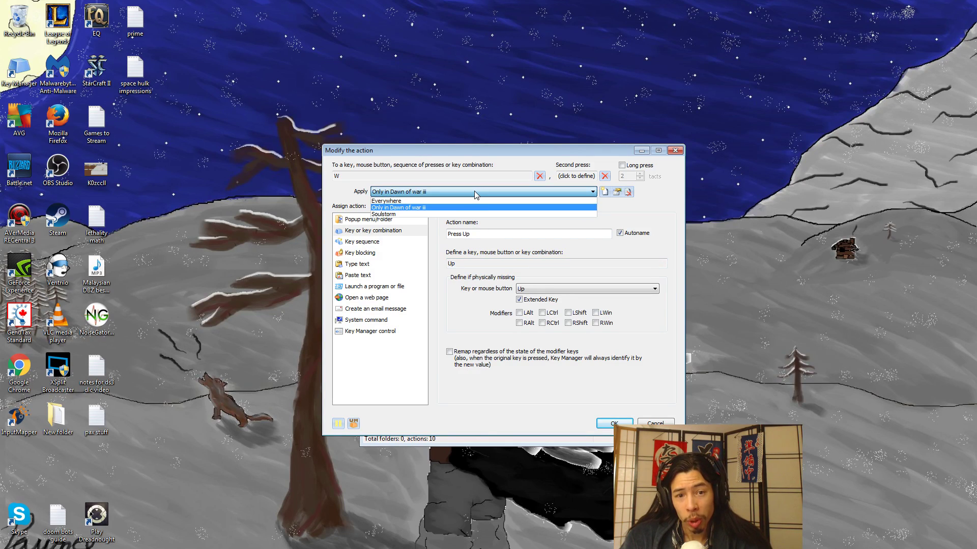
click(401, 208)
click(401, 192)
click(401, 200)
click(405, 193)
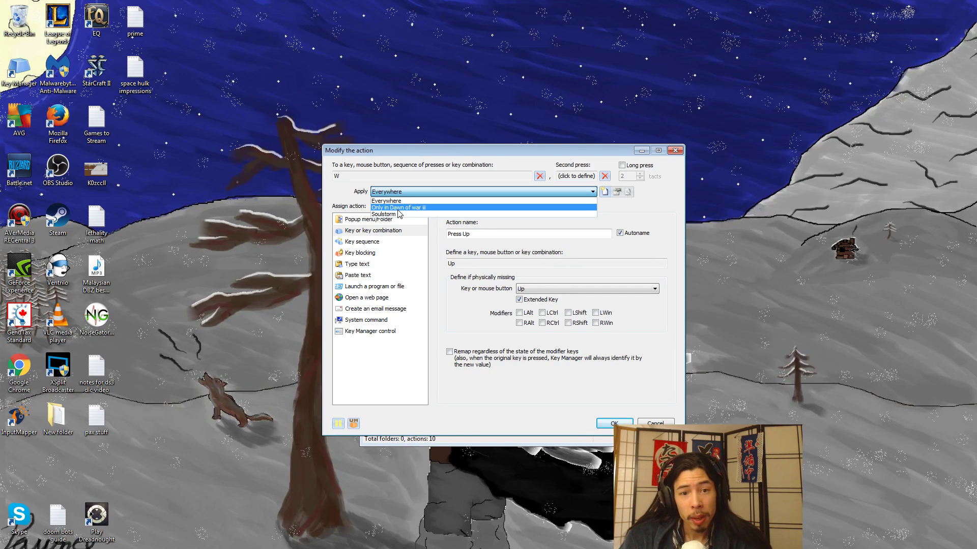
click(398, 210)
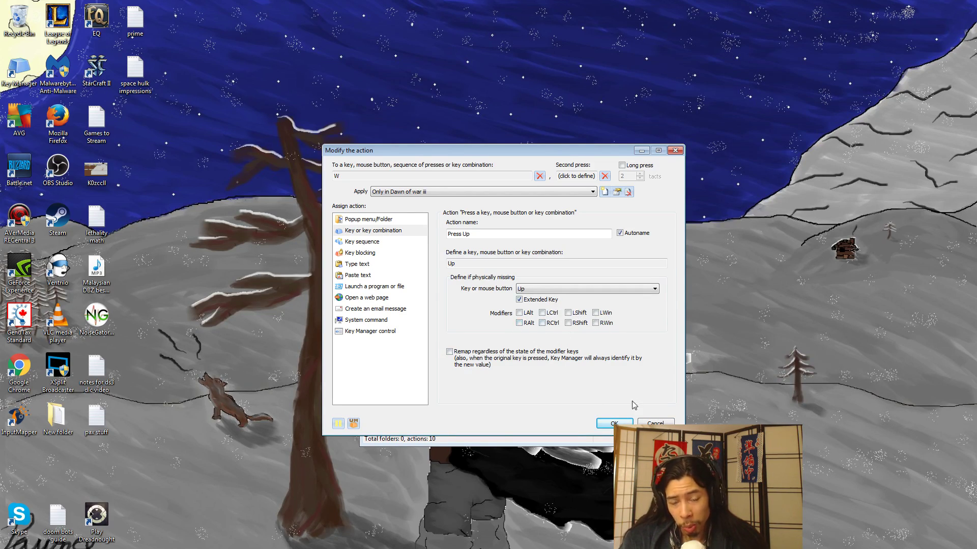
Step: Confirm the W remap with OK, then move the Key Manager window off screen and back to centre
click(614, 425)
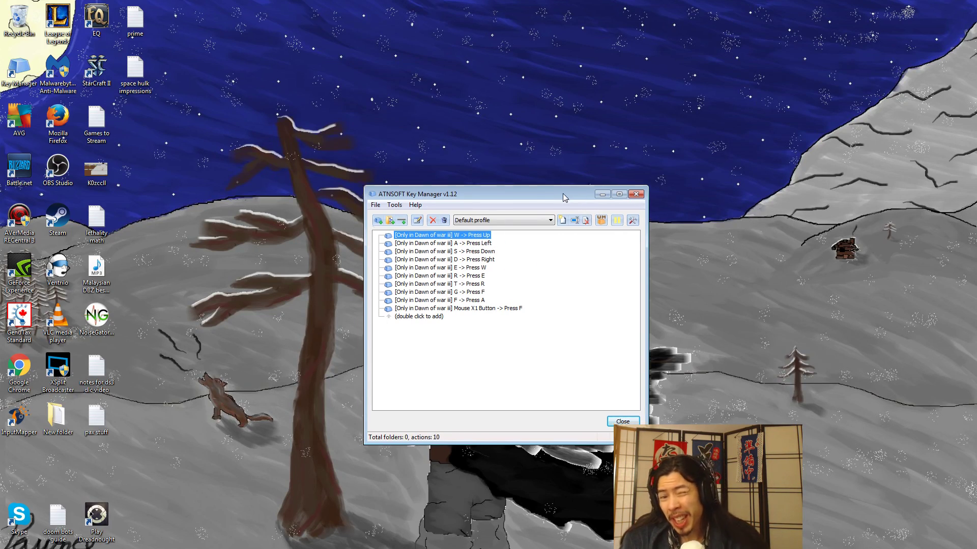
drag(562, 193, 976, 194)
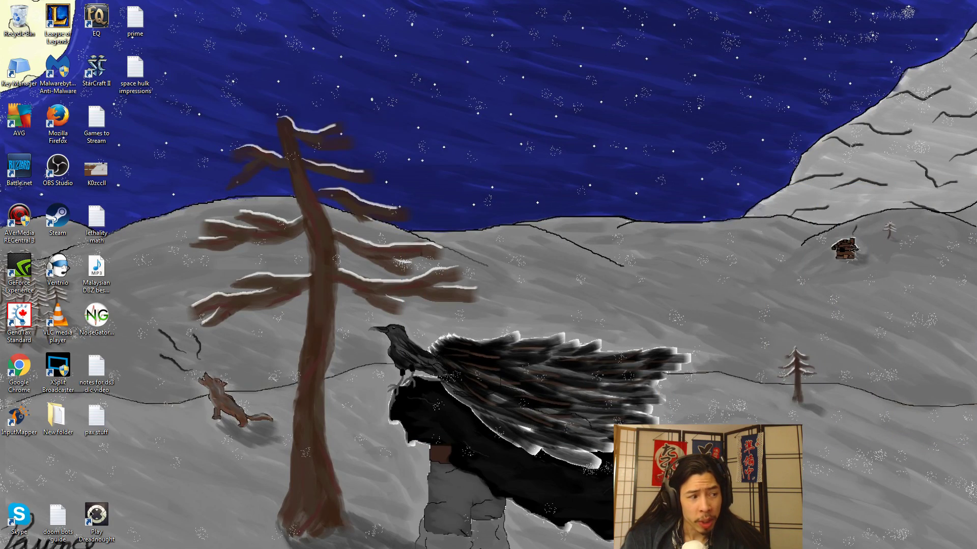
drag(976, 184, 532, 184)
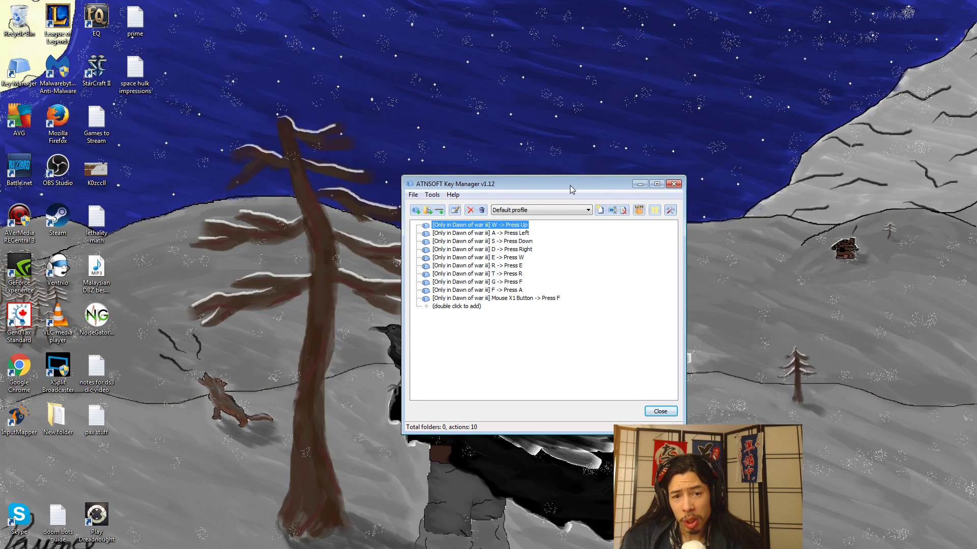
click(375, 244)
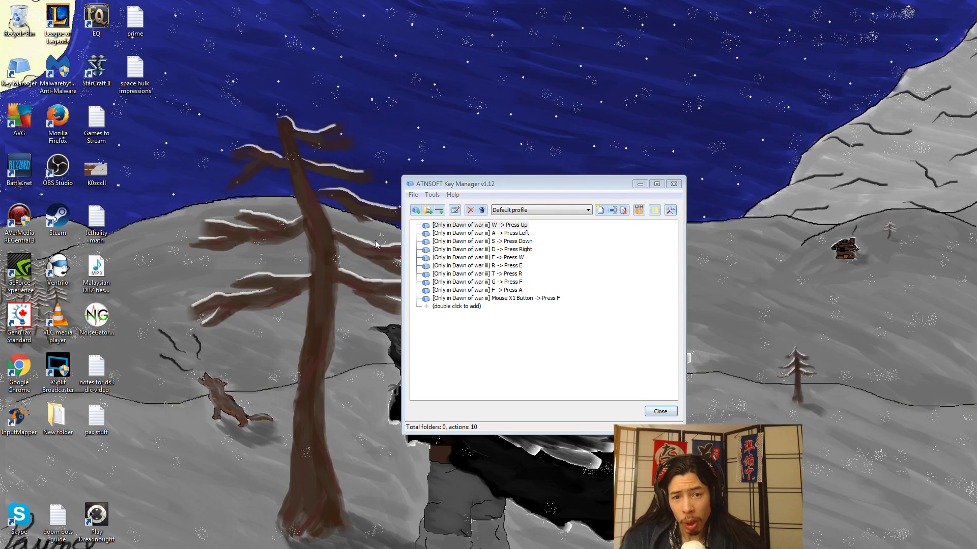
click(545, 185)
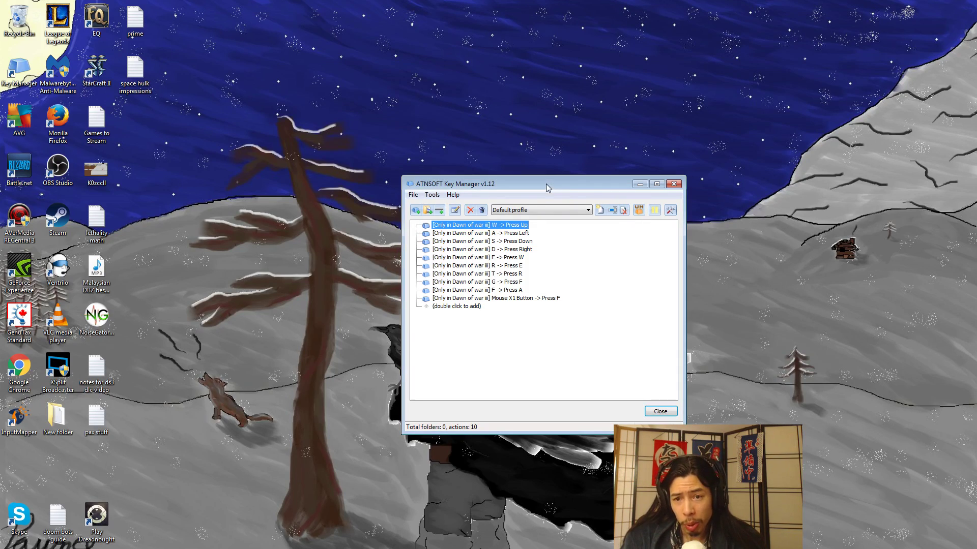
click(653, 210)
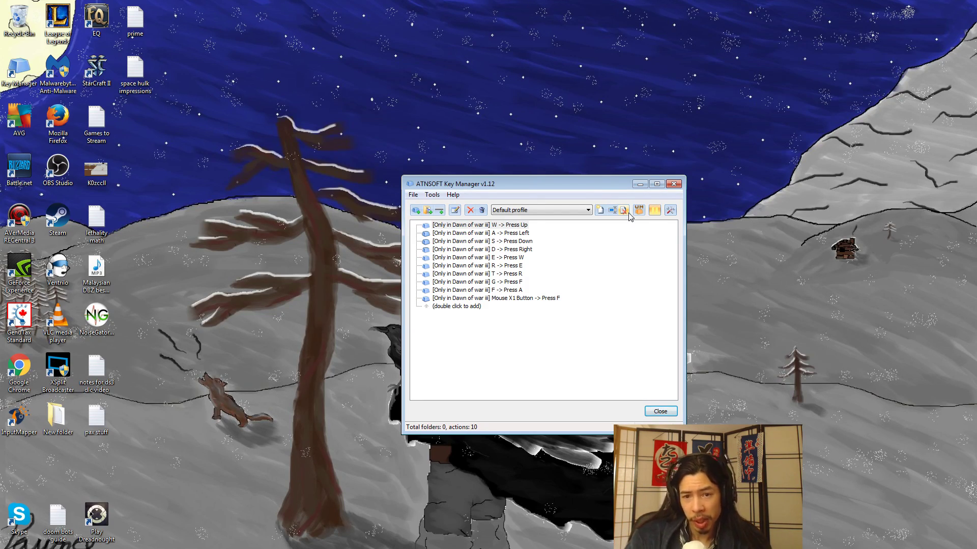
click(825, 182)
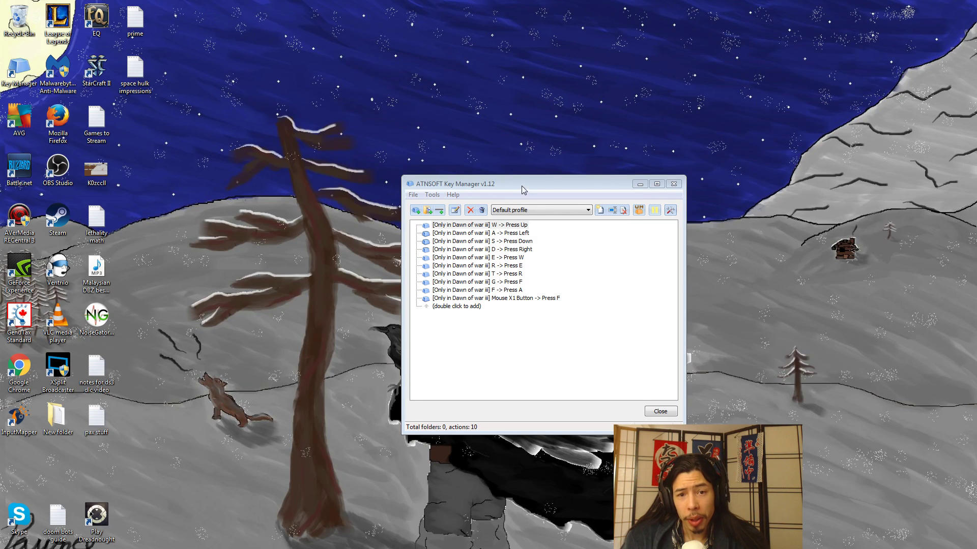
drag(522, 187, 454, 186)
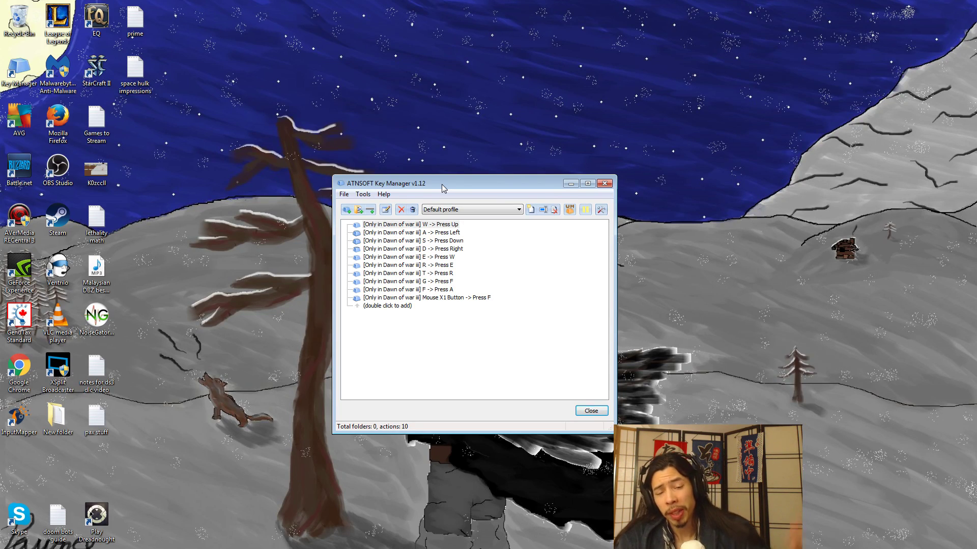
drag(442, 186, 477, 179)
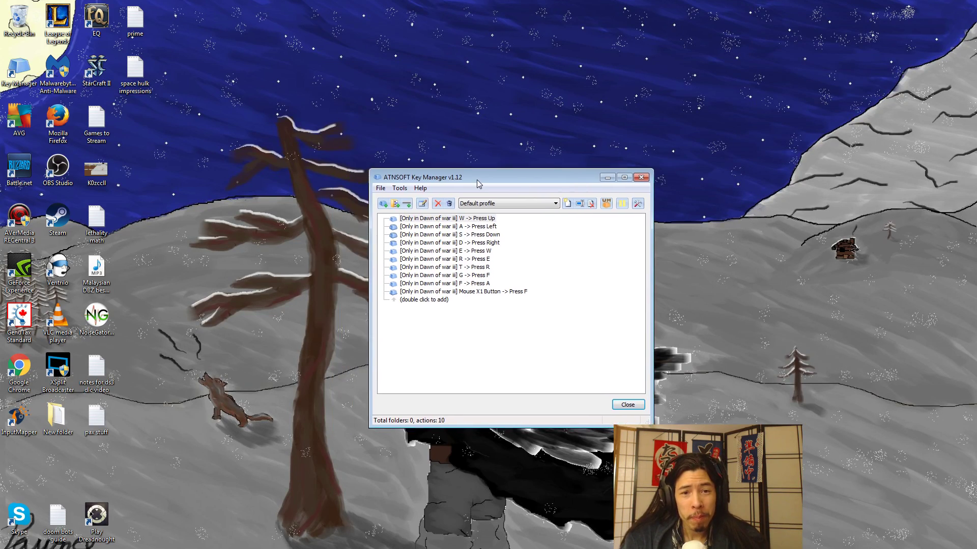